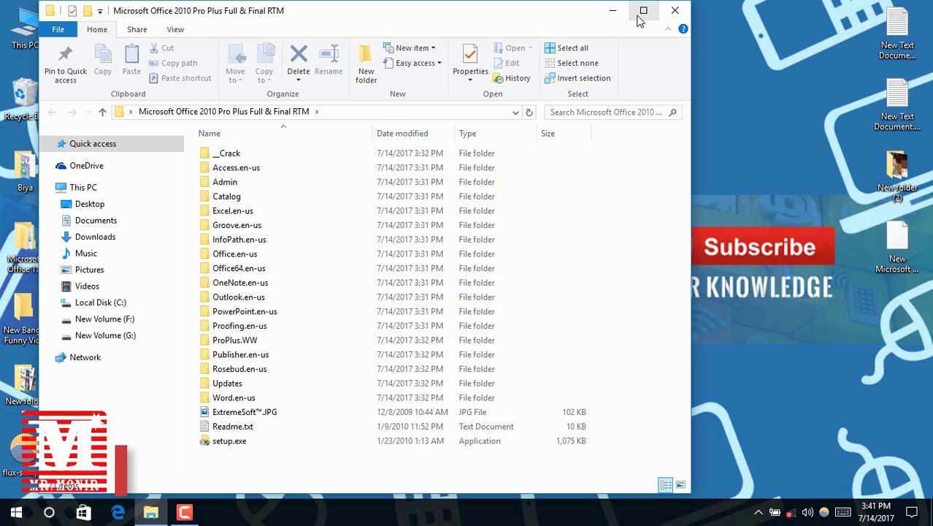
Maximize the Office 2010 setup folder window and run setup.exe as administrator
click(639, 14)
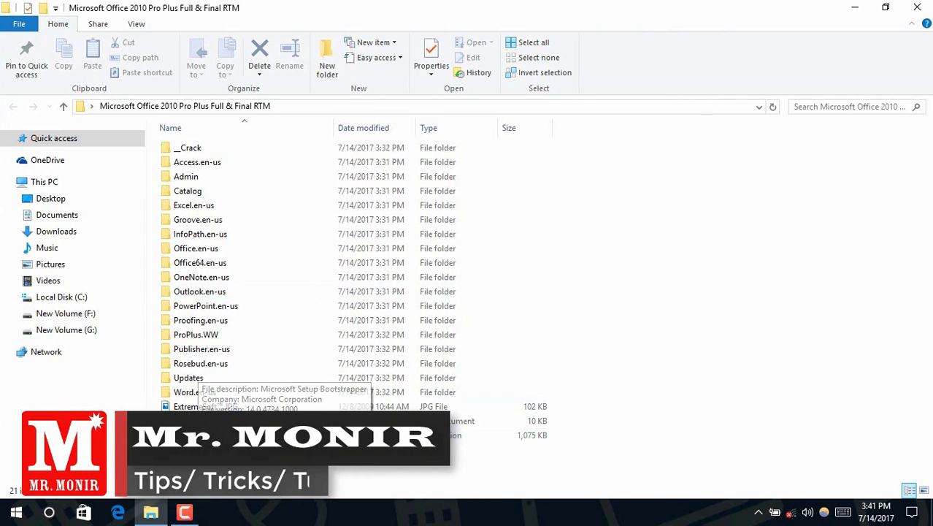
click(197, 436)
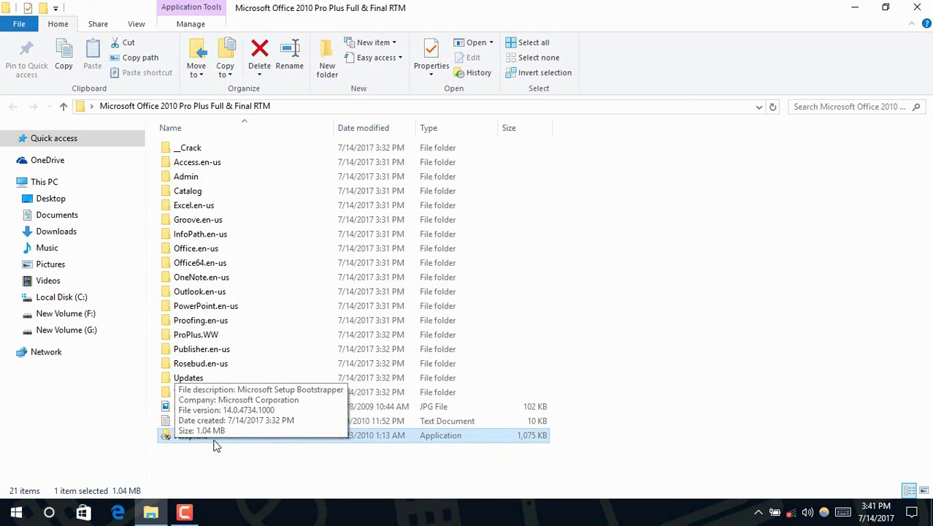
click(209, 453)
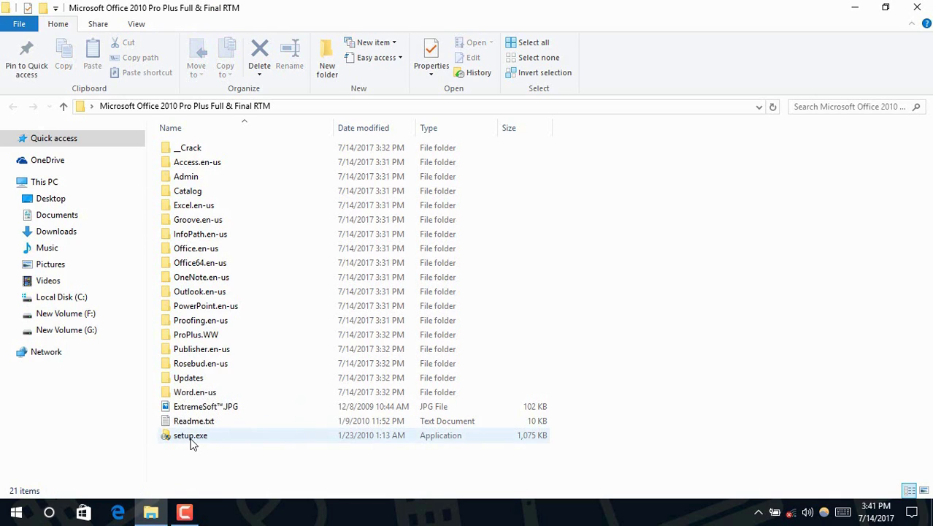
click(192, 443)
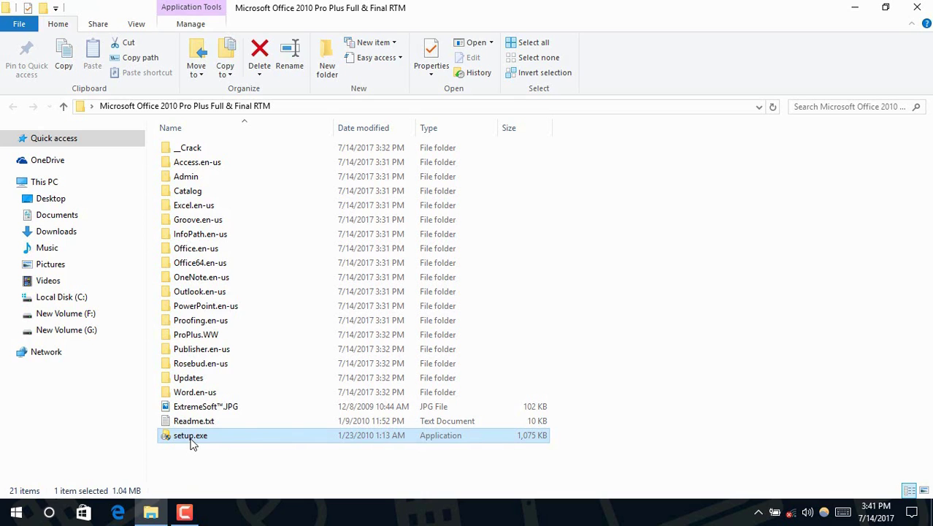
right_click(192, 443)
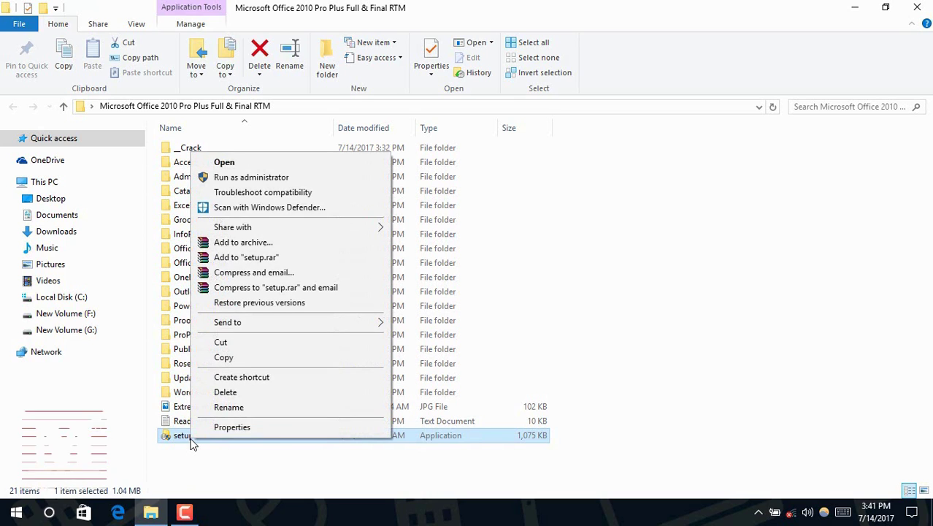
click(241, 177)
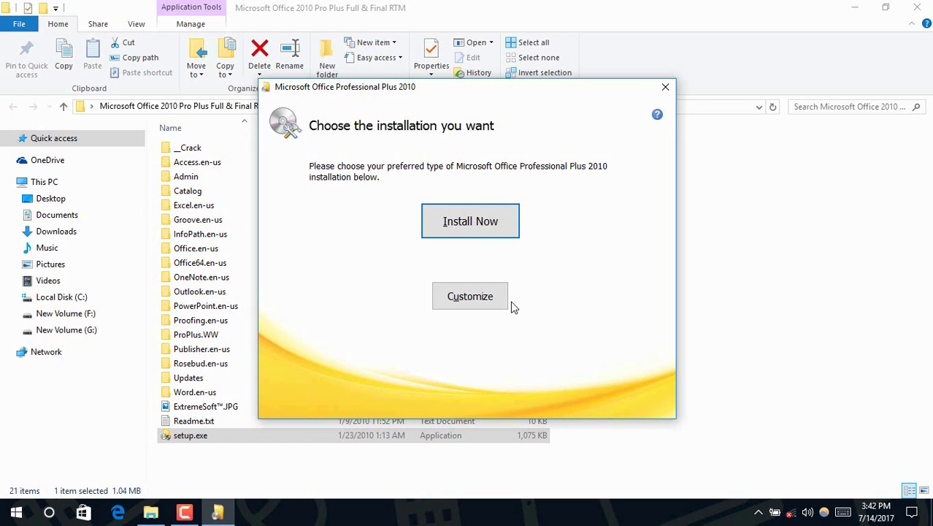
Choose the customized installation and set Microsoft Access and Microsoft InfoPath to Not Available
click(483, 298)
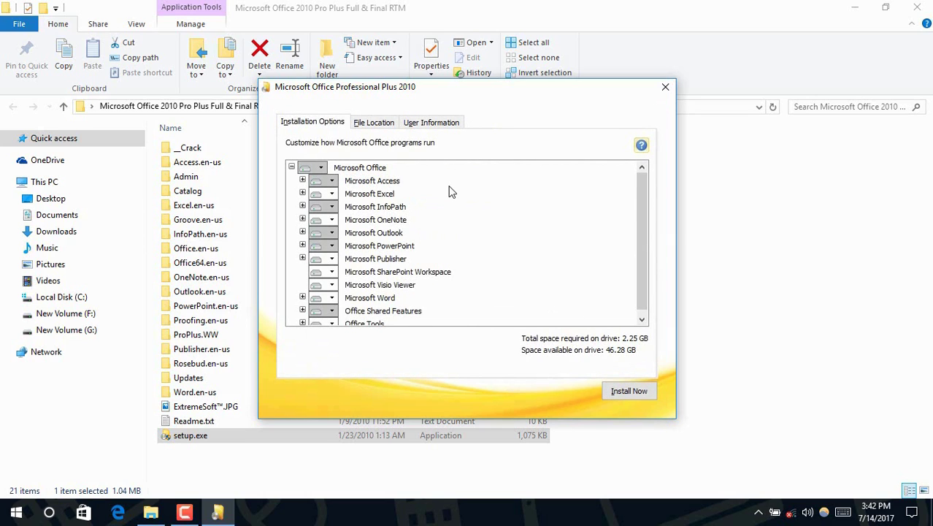
click(333, 181)
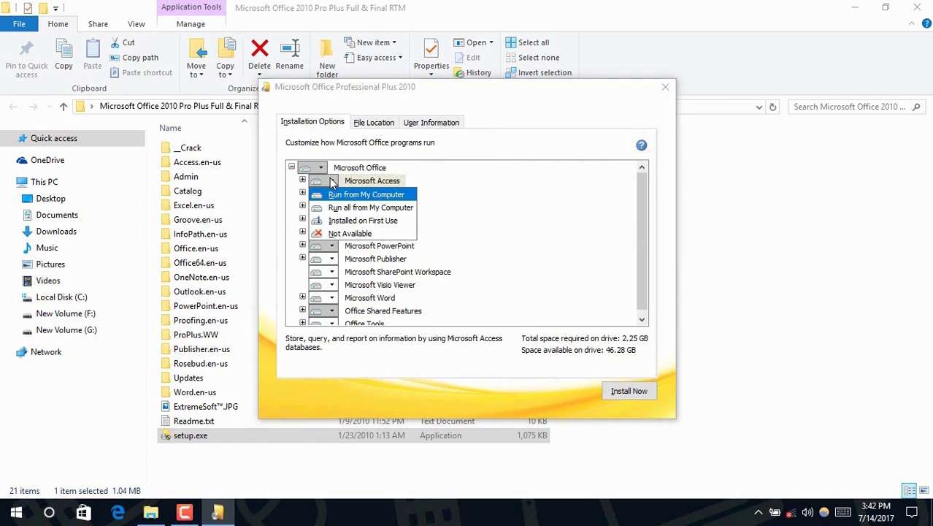
click(338, 234)
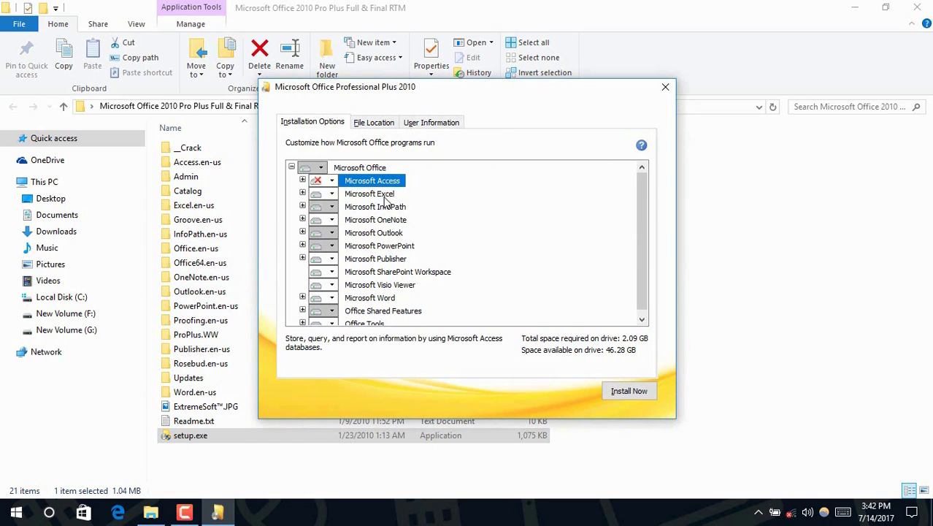
click(333, 208)
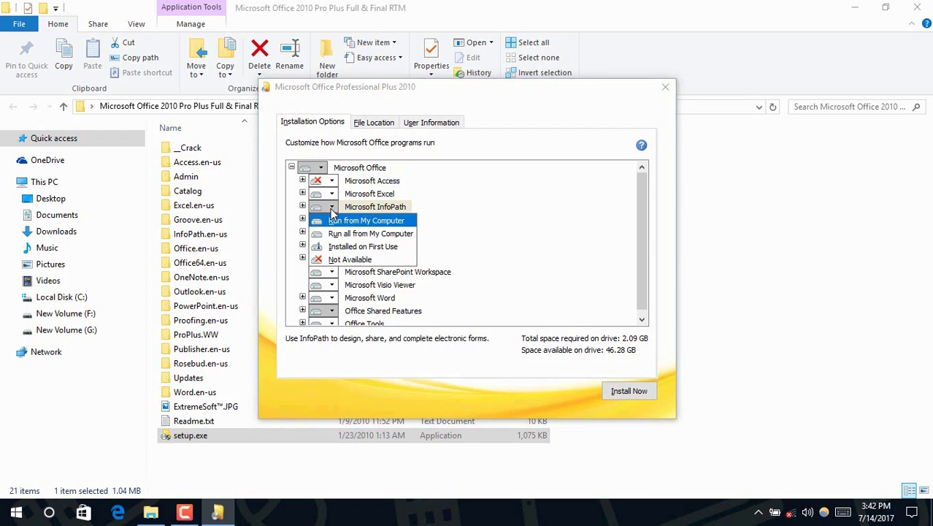
click(340, 260)
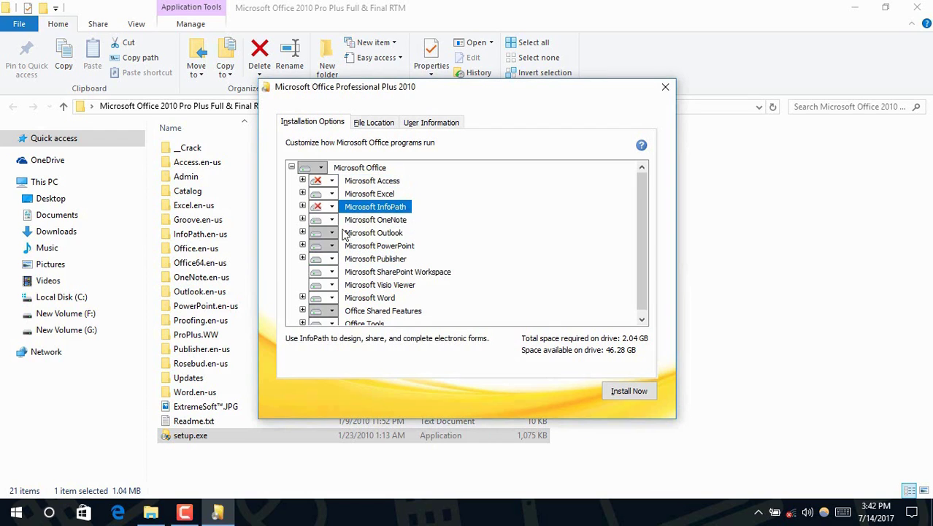
Set Microsoft OneNote, Microsoft Outlook and Microsoft Publisher to Not Available in the installation options
click(333, 221)
click(343, 272)
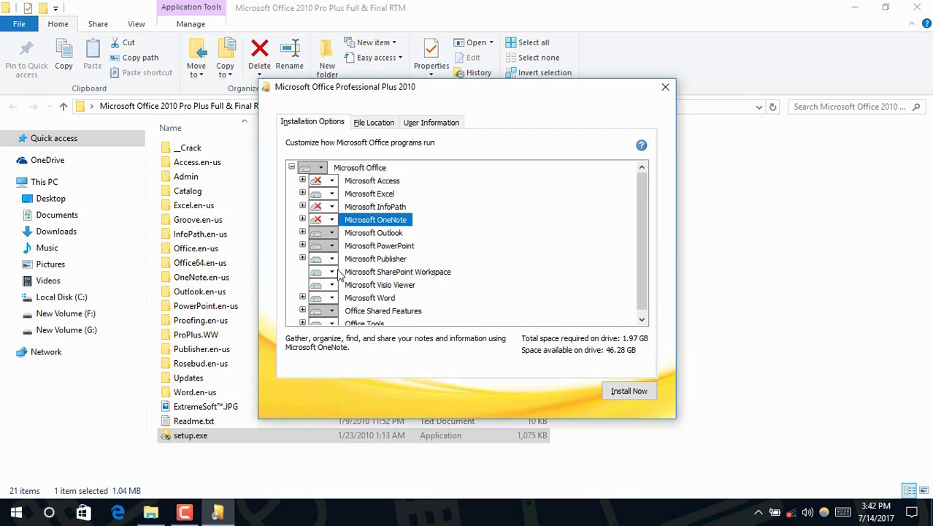
click(331, 234)
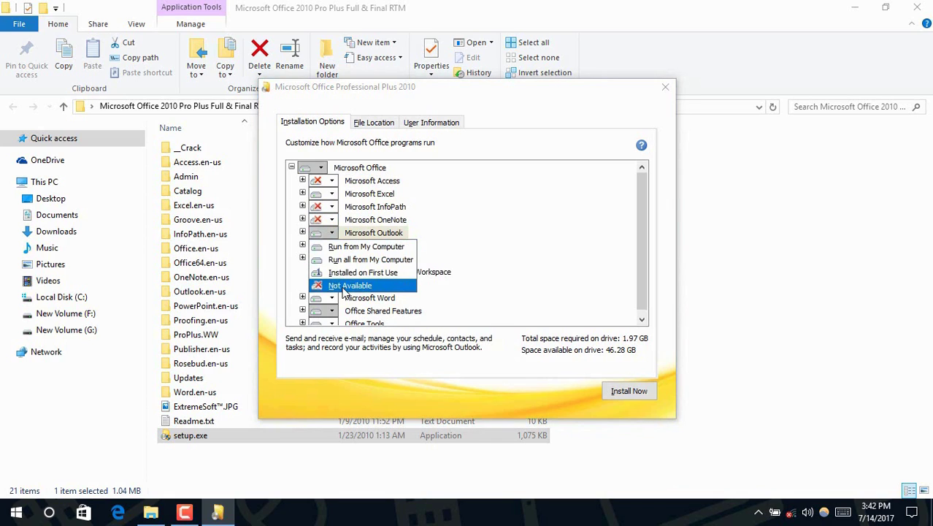
click(344, 286)
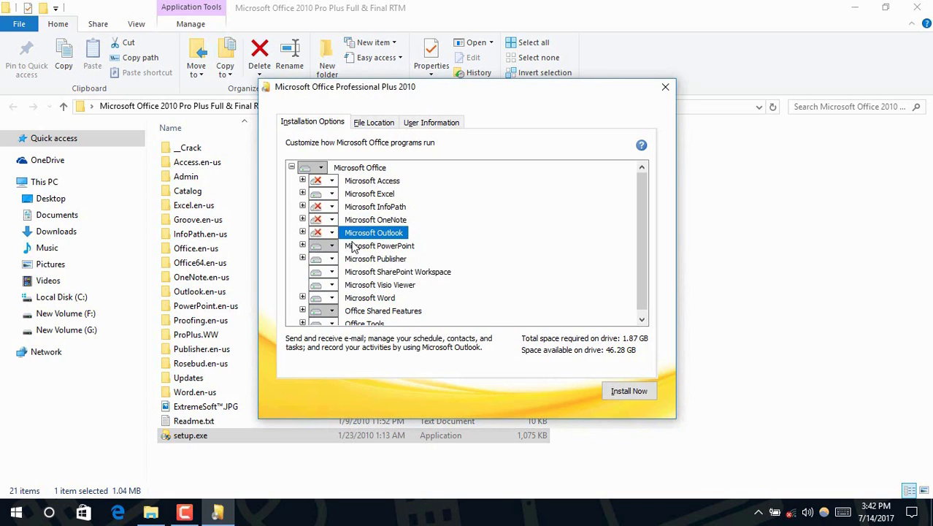
click(333, 259)
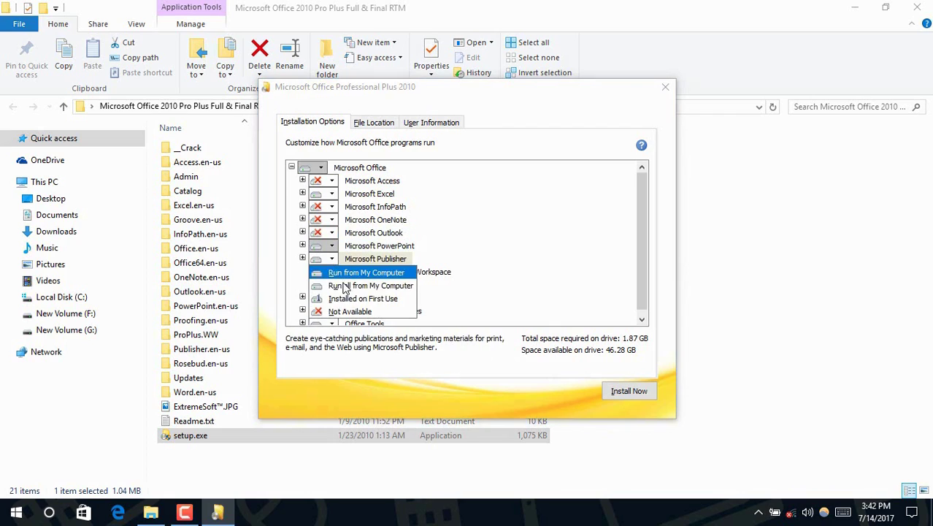
click(345, 312)
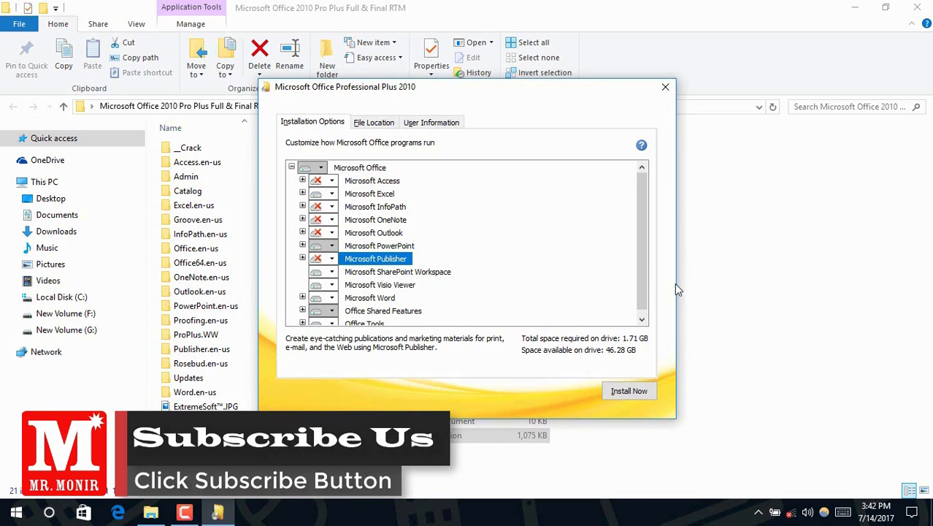
Install Office with the chosen options and close the finished installer along with the setup folder window
scroll(637, 291, down, 1)
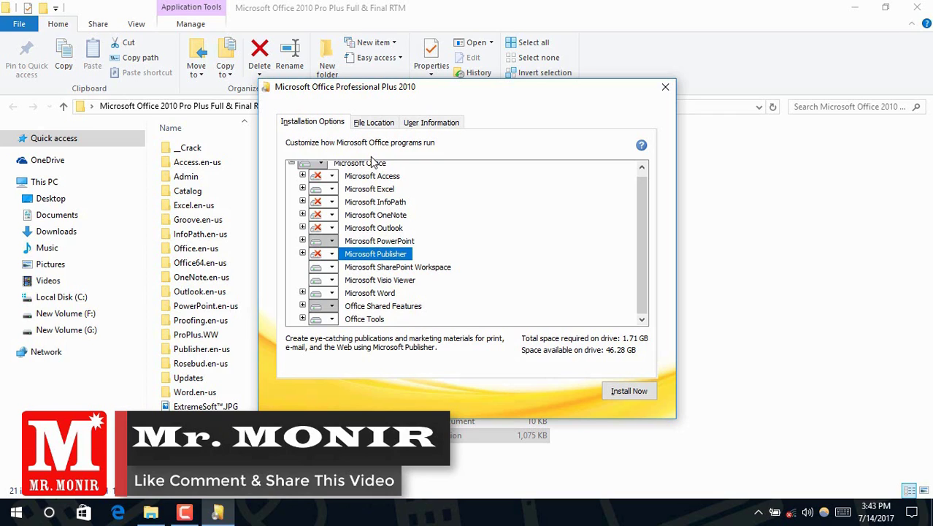
click(641, 389)
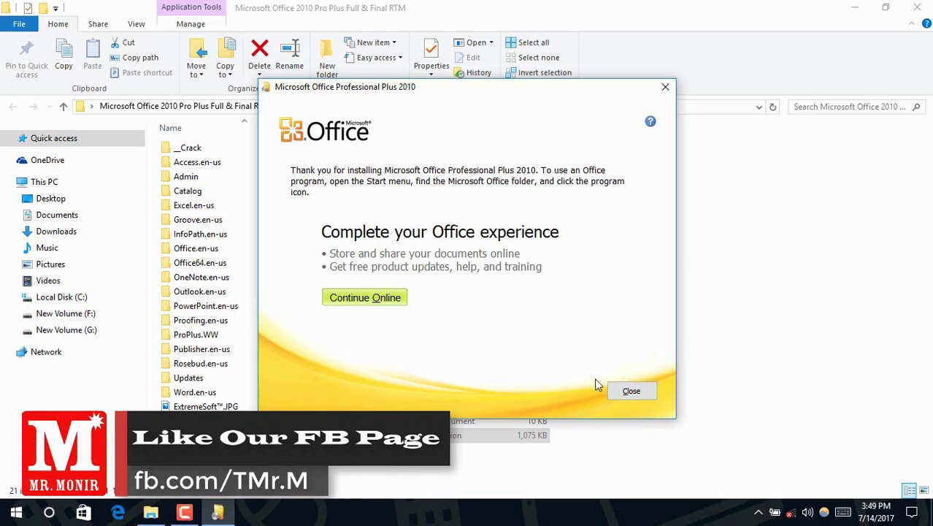
click(632, 397)
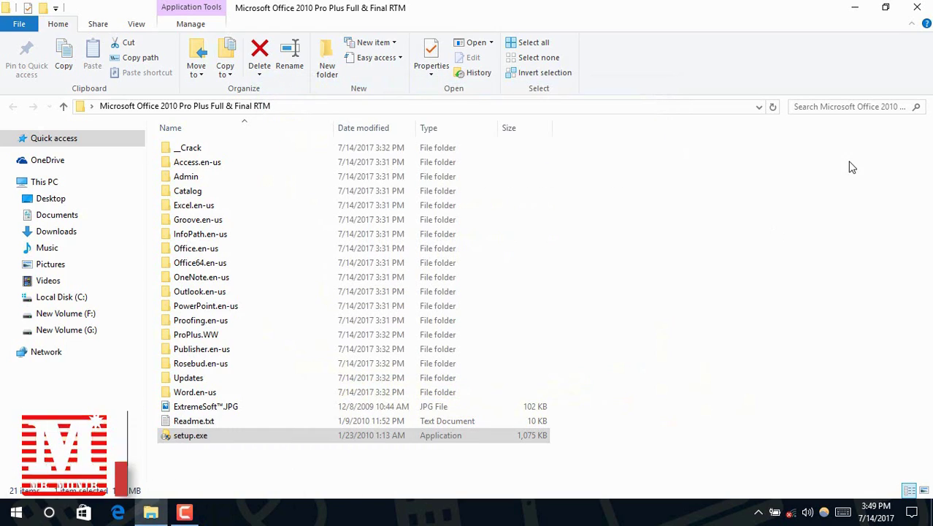
click(917, 7)
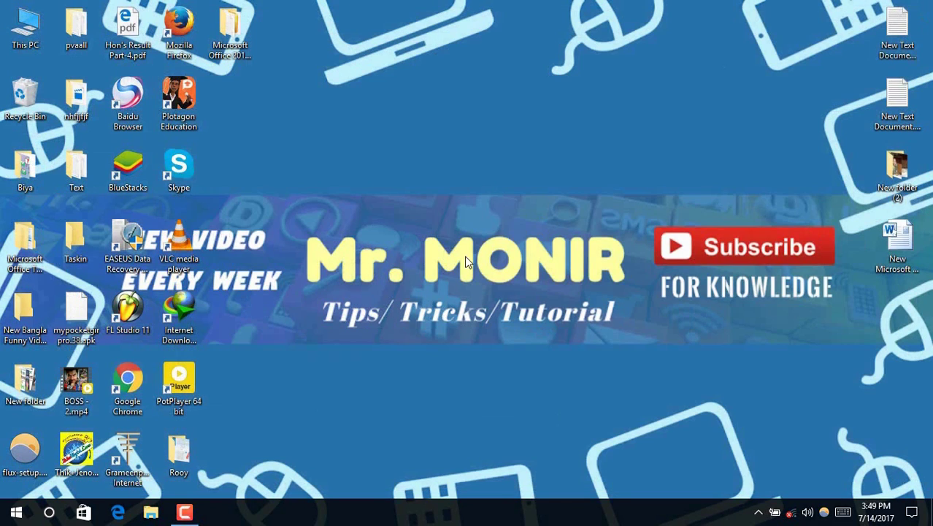
Launch Microsoft Word 2010 from the Microsoft Office group of the installed programs
click(16, 512)
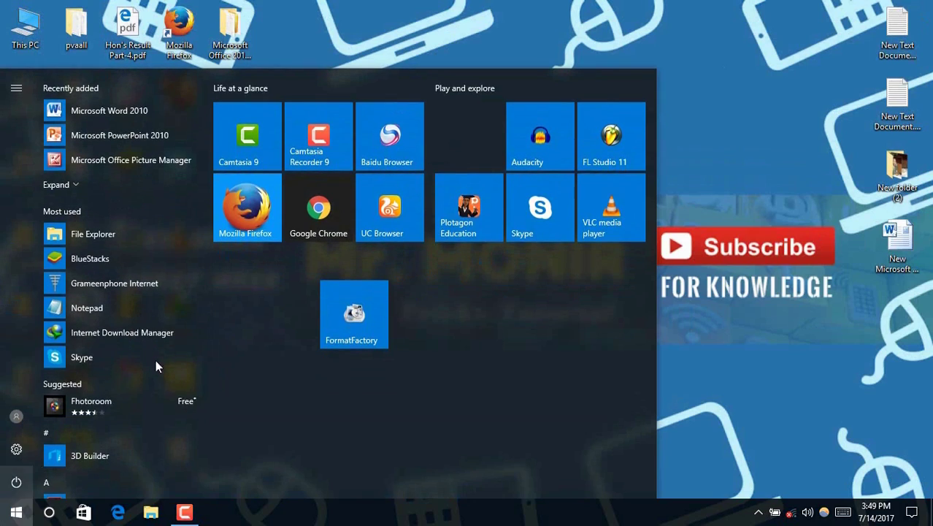
click(201, 234)
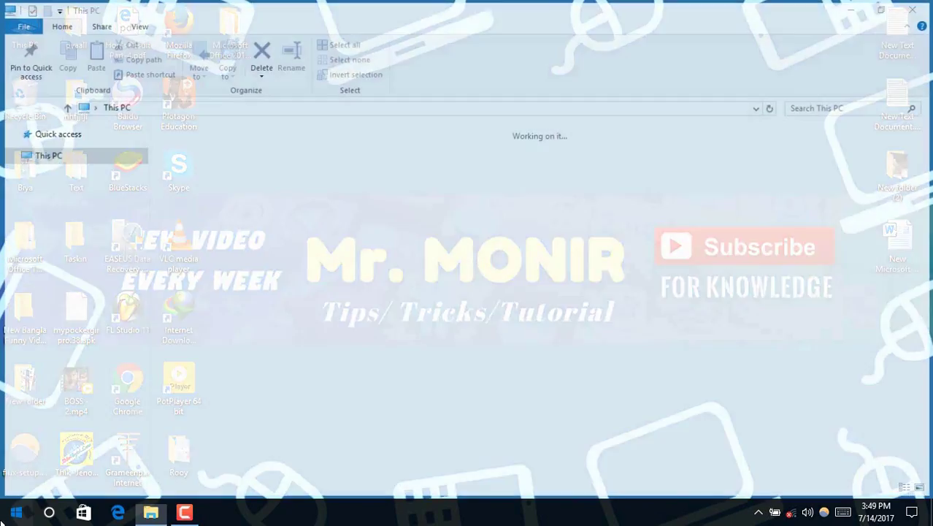
key(super)
scroll(206, 172, down, 5)
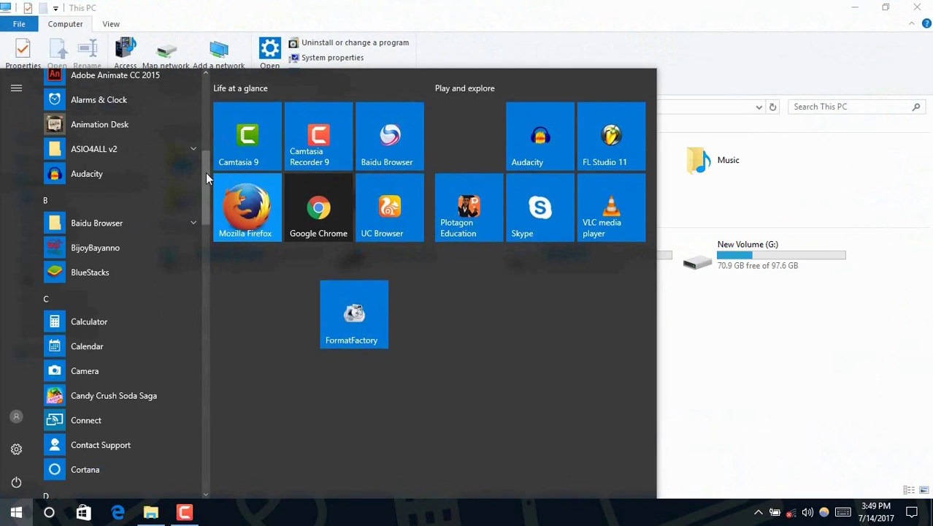
drag(207, 195, 203, 280)
scroll(203, 279, down, 2)
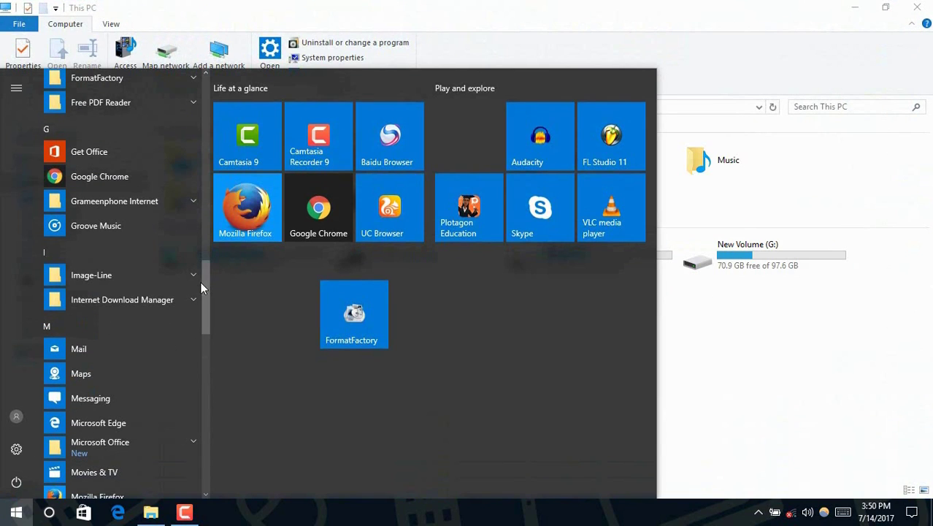
click(123, 453)
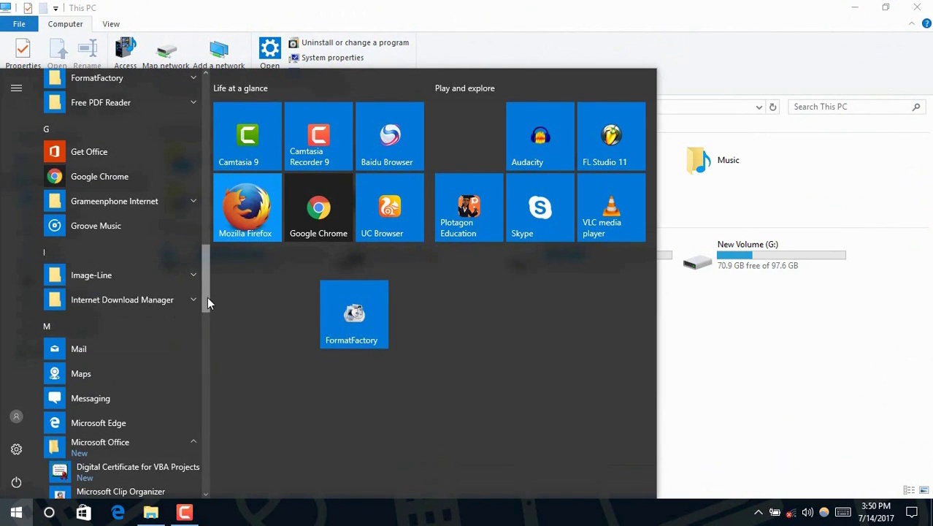
scroll(208, 319, down, 2)
drag(207, 319, 206, 344)
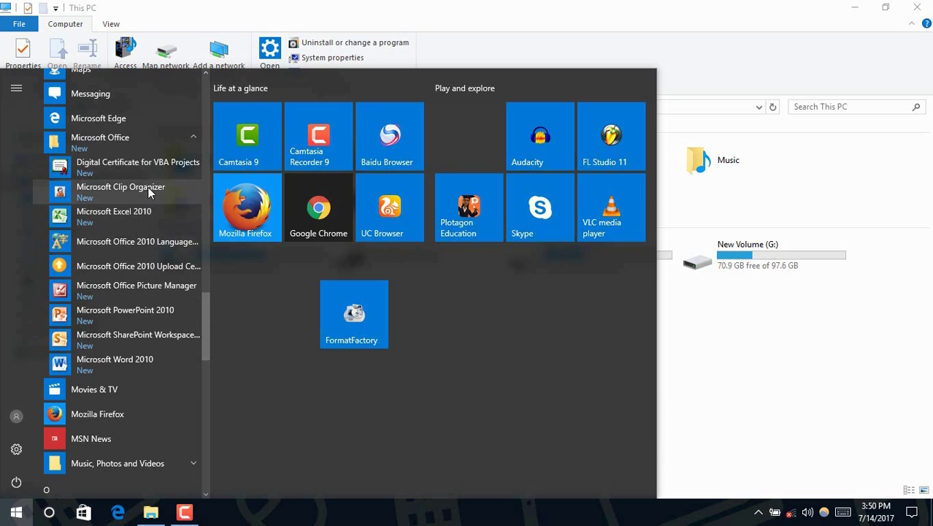
click(110, 361)
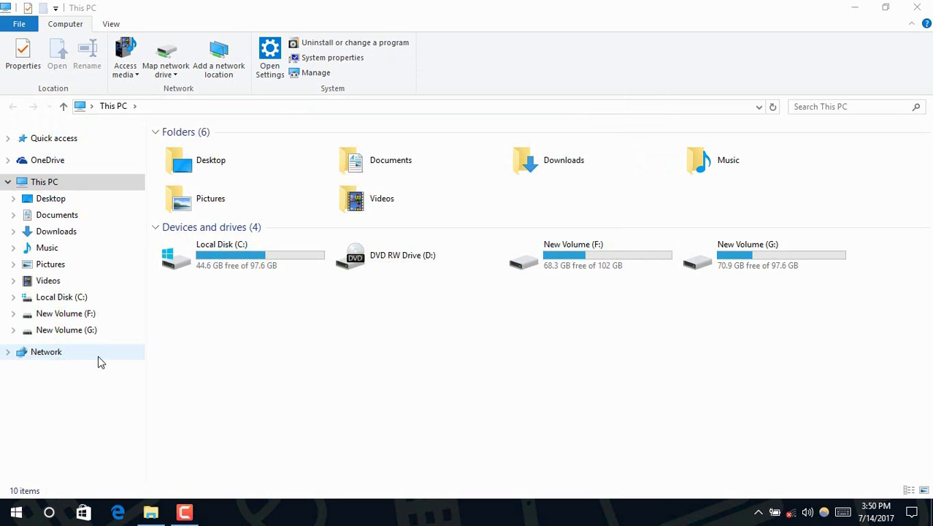